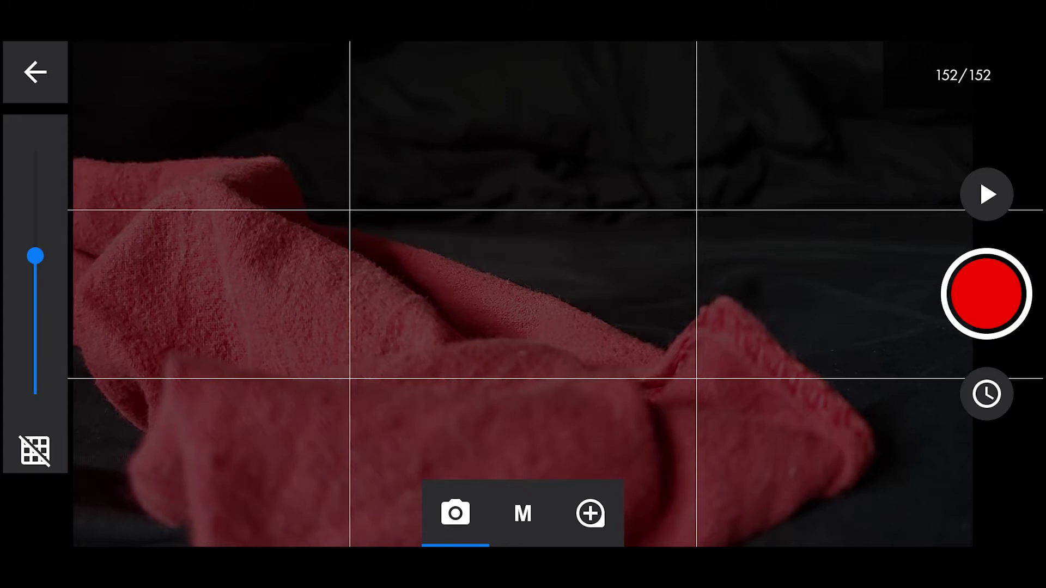
Close the camera capture view to return to the frame editor at frame 151 of 152.
{"action": "key", "text": "Escape"}
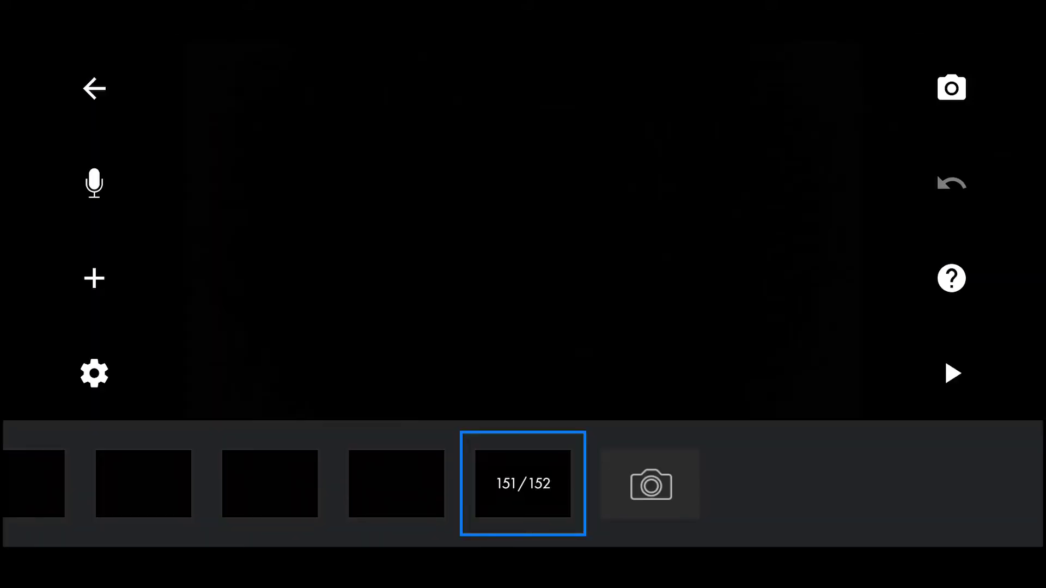
Play the 152-frame red-cloth movie back from the start.
{"action": "key", "text": "space"}
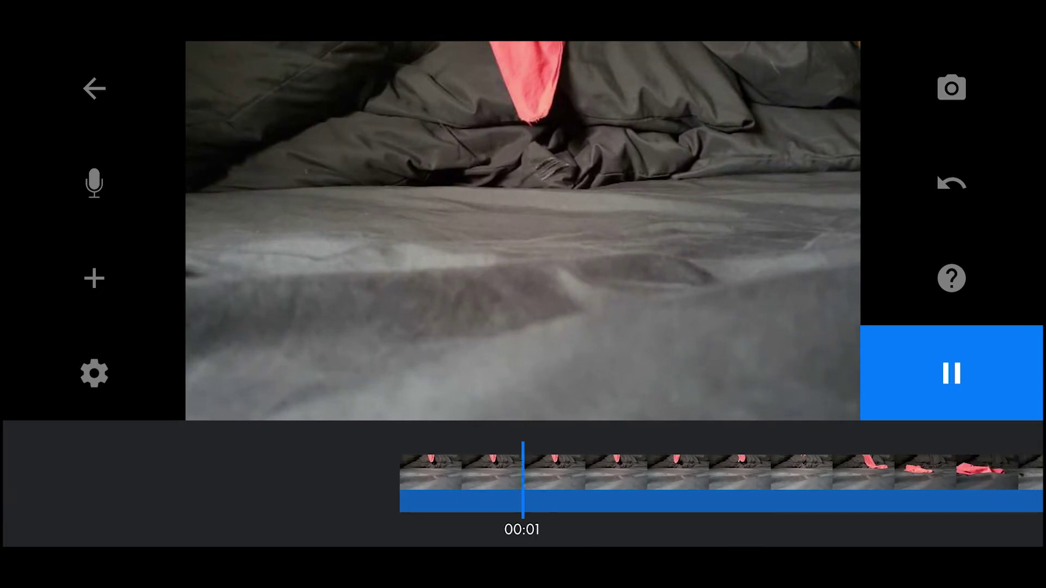
Stop the movie playback, leaving frame 133 of 152 on screen.
{"action": "left_click", "coordinate": [951, 373]}
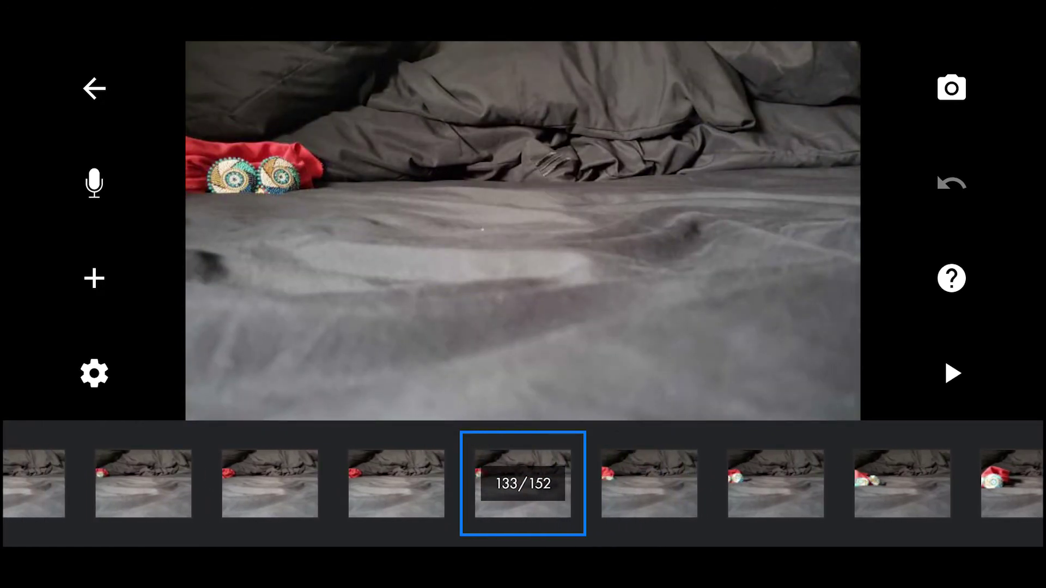
Copy frame 133 and paste the first copy, dismissing the titles-and-credits tip.
{"action": "left_click", "coordinate": [523, 483]}
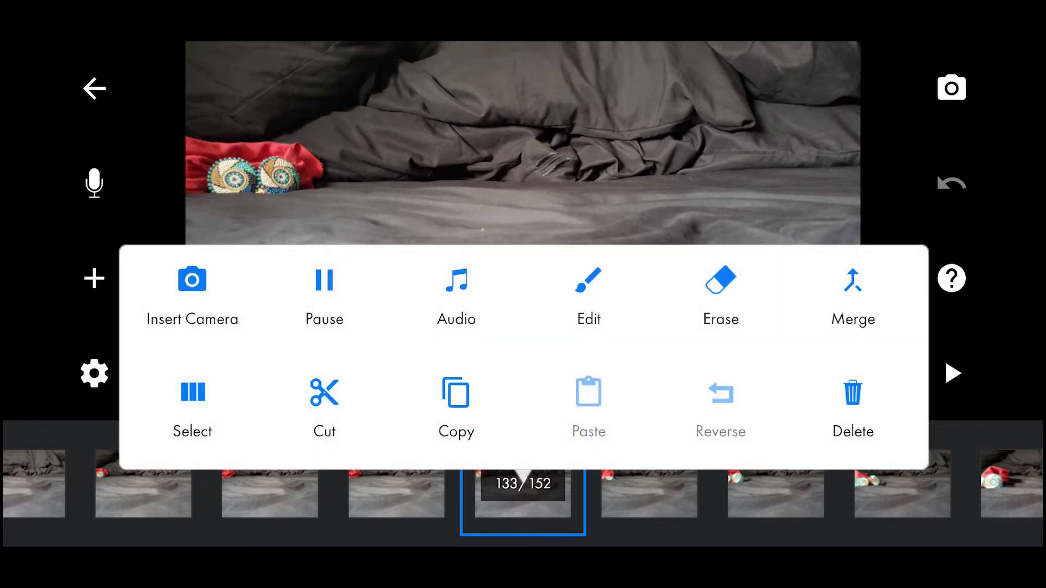
{"action": "left_click", "coordinate": [455, 403]}
{"action": "left_click", "coordinate": [523, 483]}
{"action": "left_click", "coordinate": [588, 392]}
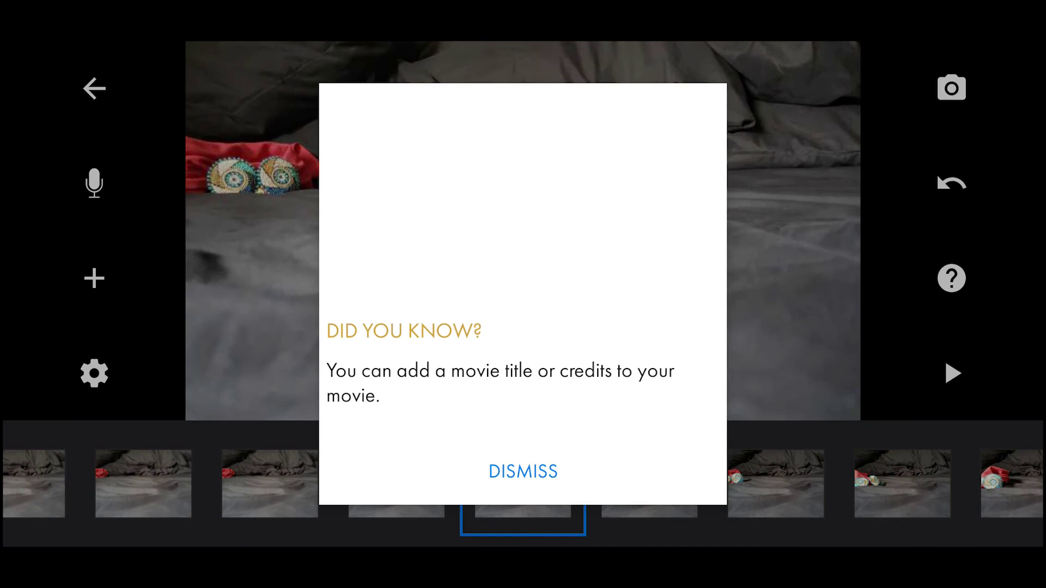
{"action": "left_click", "coordinate": [523, 471]}
Paste four more copies of frame 133, making 157 frames, and play the edited movie.
{"action": "left_click", "coordinate": [522, 483]}
{"action": "left_click", "coordinate": [588, 392]}
{"action": "left_click", "coordinate": [522, 483]}
{"action": "left_click", "coordinate": [588, 392]}
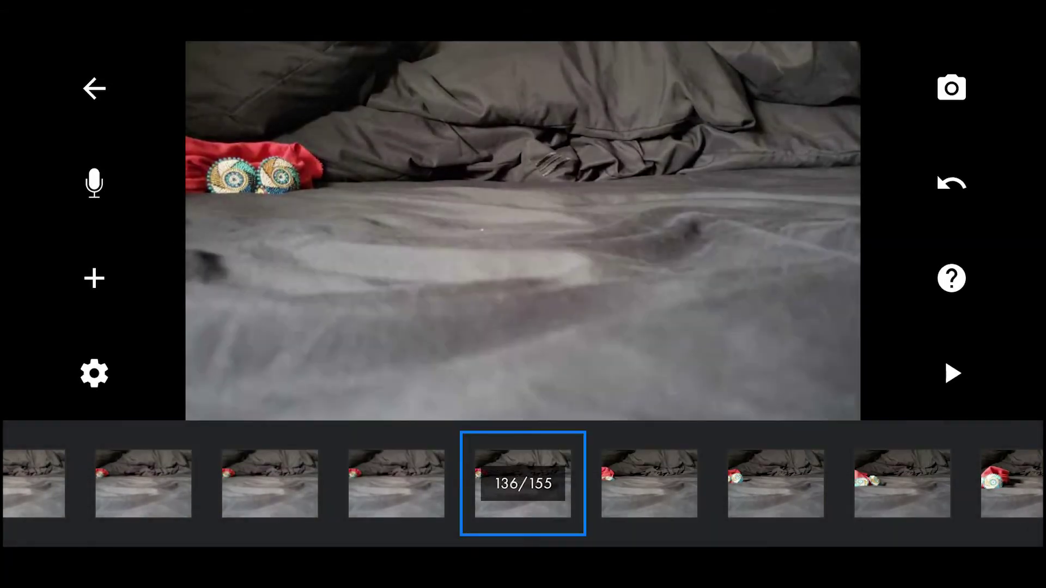
{"action": "left_click", "coordinate": [522, 483]}
{"action": "left_click", "coordinate": [588, 392]}
{"action": "left_click", "coordinate": [523, 483]}
{"action": "left_click", "coordinate": [588, 392]}
{"action": "scroll", "coordinate": [523, 483], "scroll_direction": "left", "scroll_amount": 5}
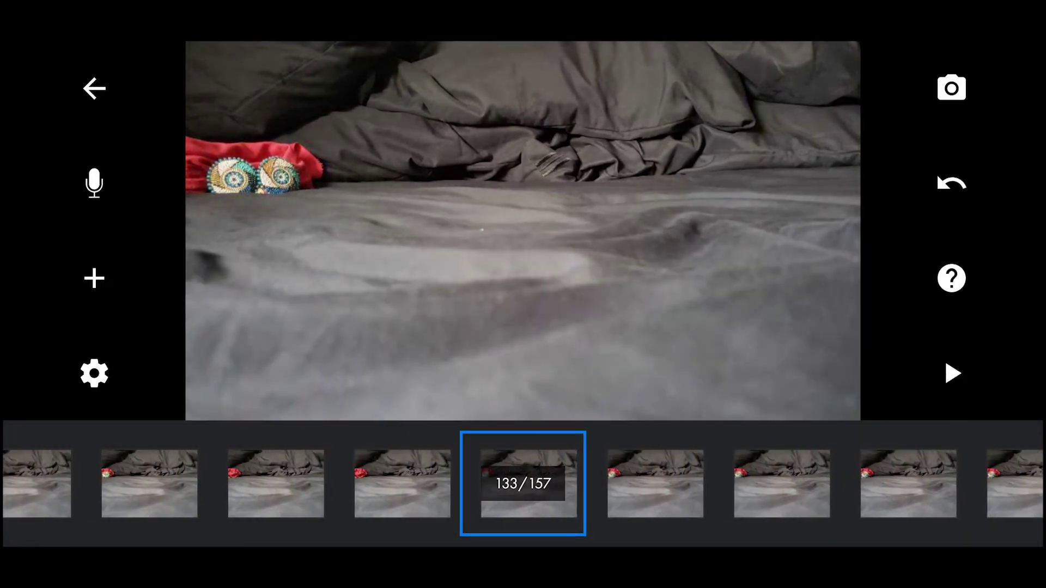
{"action": "left_click", "coordinate": [950, 374]}
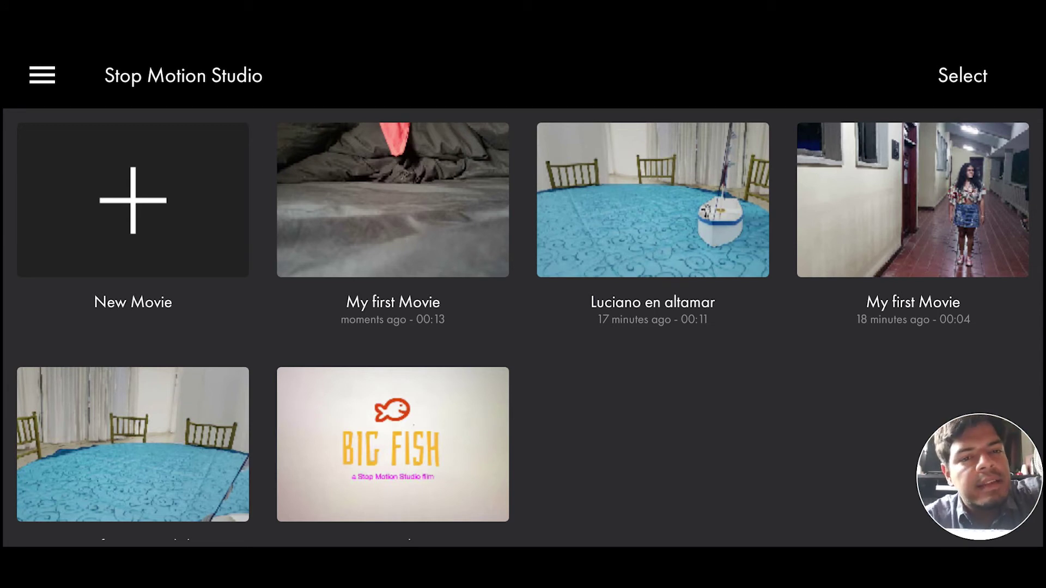
Select My first Movie in the gallery and bring up its sharing options.
{"action": "left_click", "coordinate": [392, 200]}
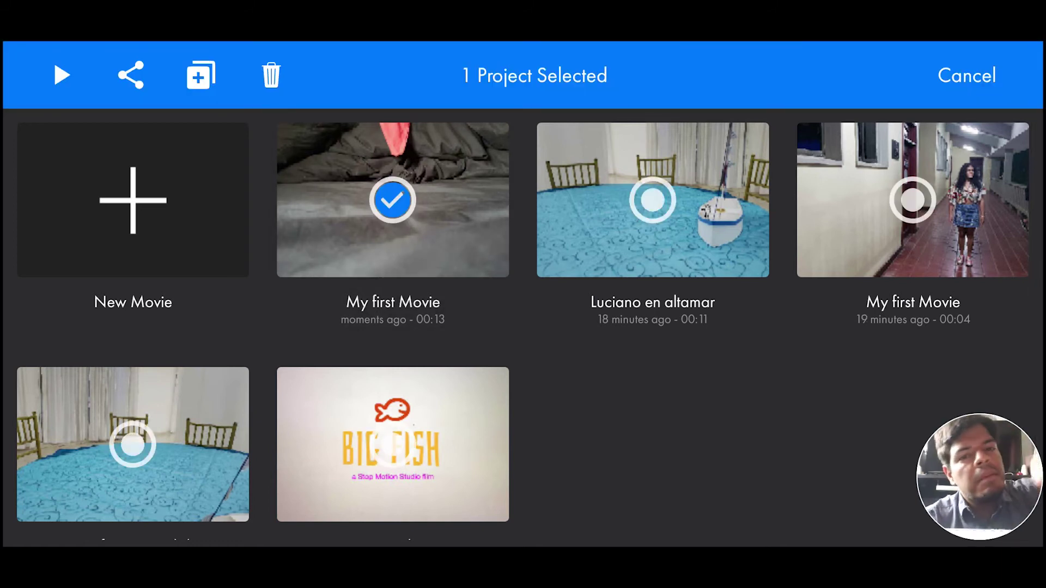
{"action": "left_click", "coordinate": [131, 75]}
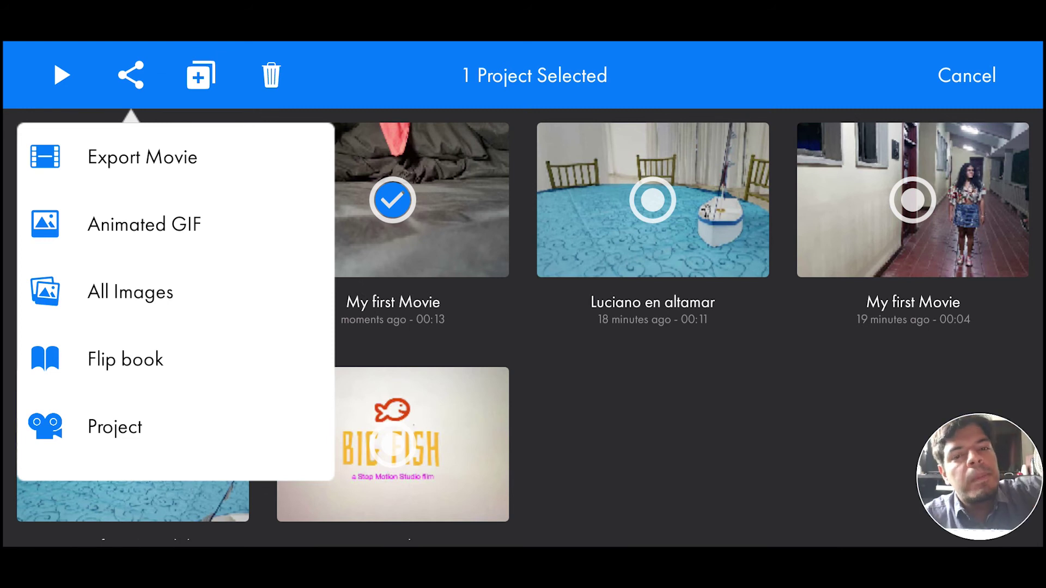
Choose Export Movie and save the exported movie to the device with Save as.
{"action": "left_click", "coordinate": [143, 157]}
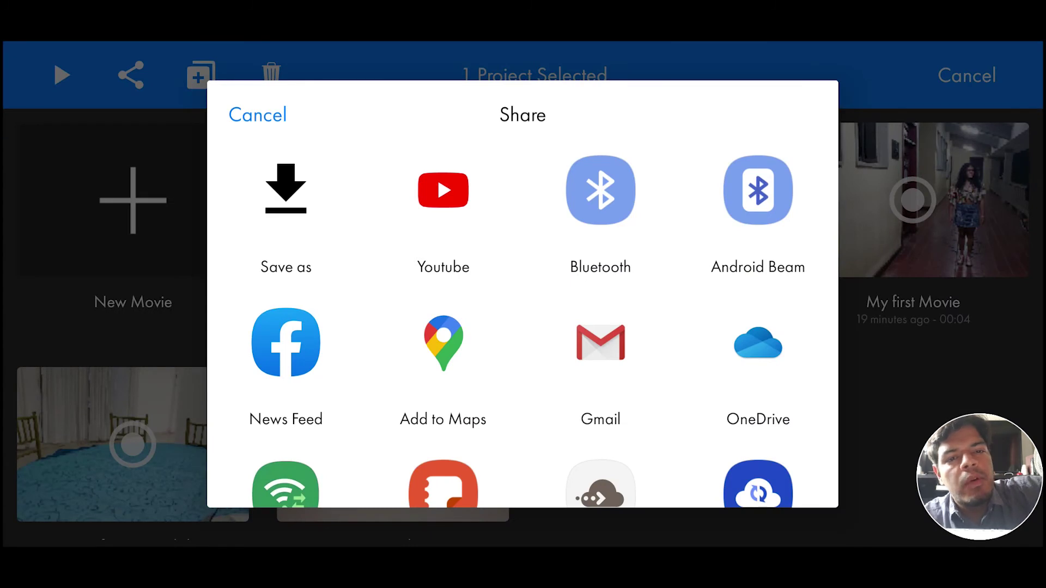
{"action": "left_click", "coordinate": [286, 212]}
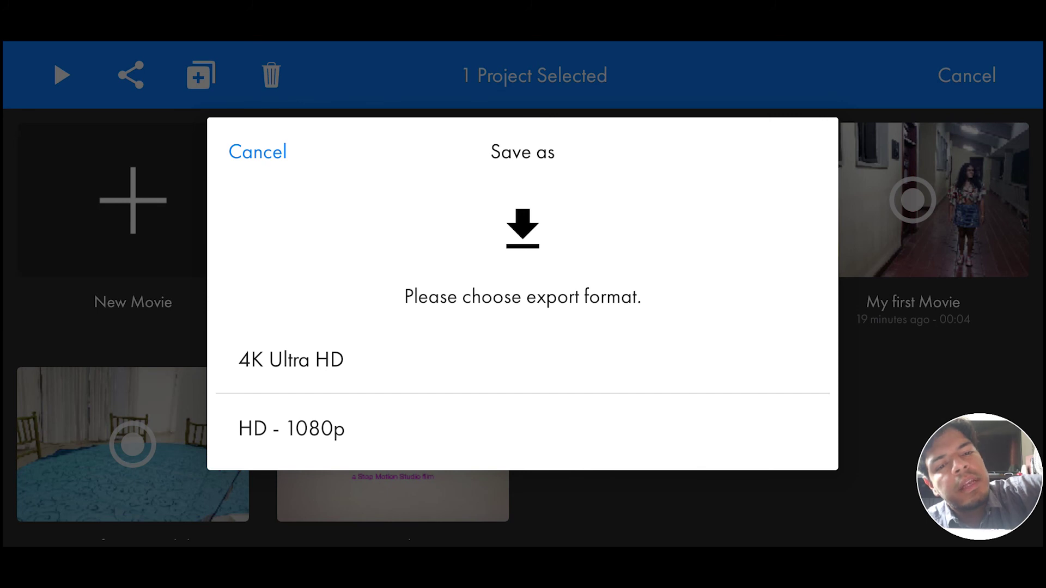
Export My first Movie in HD - 1080p format.
{"action": "left_click", "coordinate": [291, 429]}
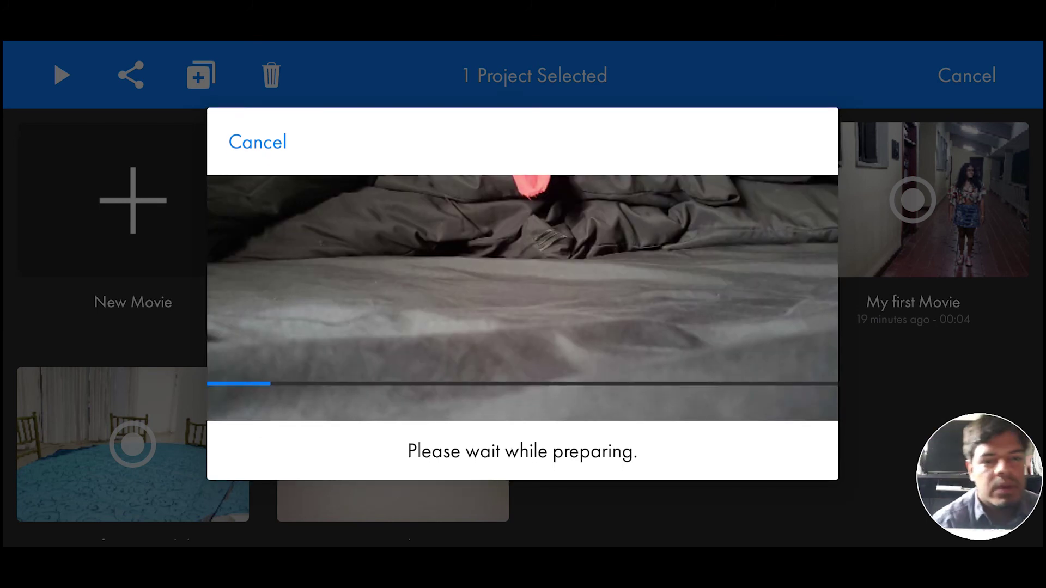